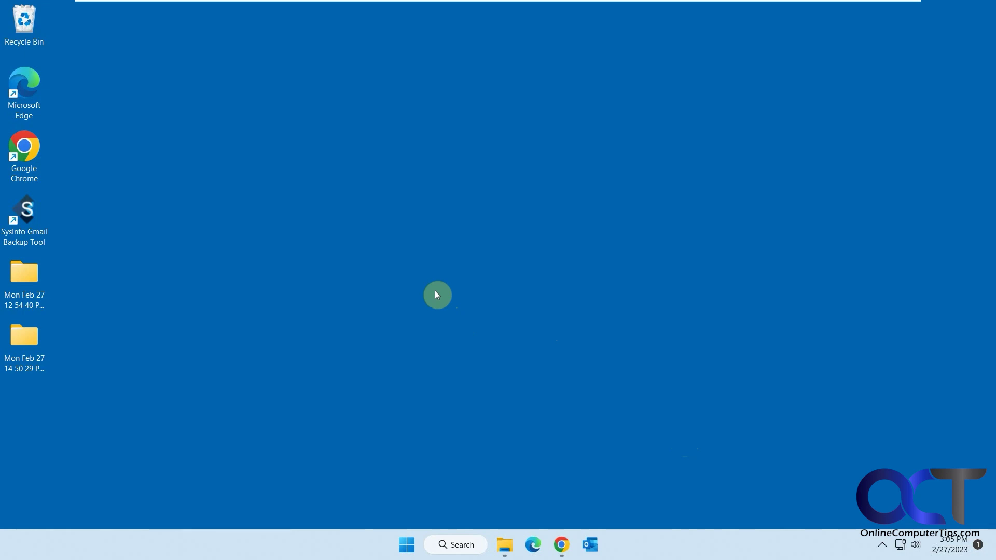
# - Start the SysInfo Gmail Backup demo, accept the 50-mails-per-folder trial limit, and begin Google sign-in using modern authentication
pyautogui.click(39, 241)
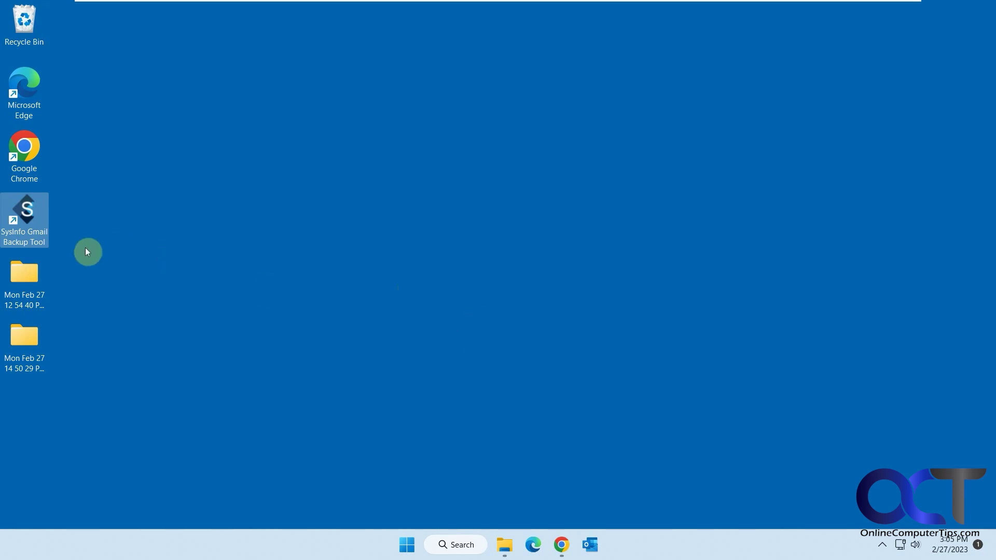
pyautogui.doubleClick(28, 224)
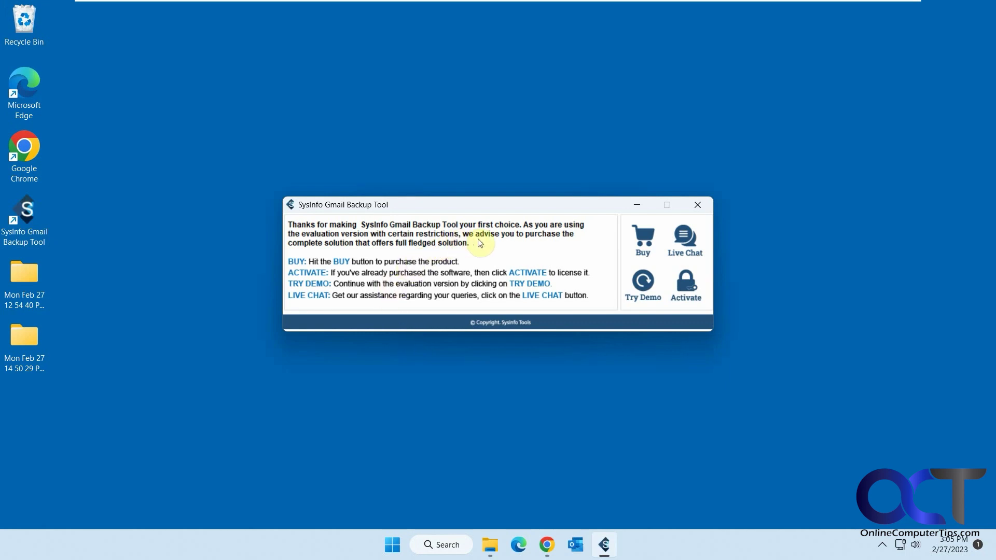
pyautogui.click(644, 284)
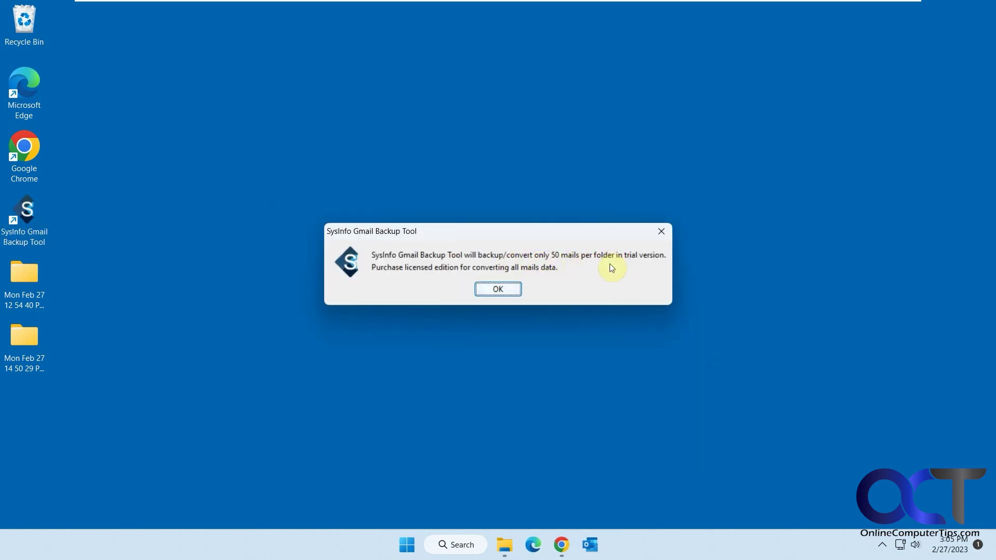
pyautogui.click(498, 289)
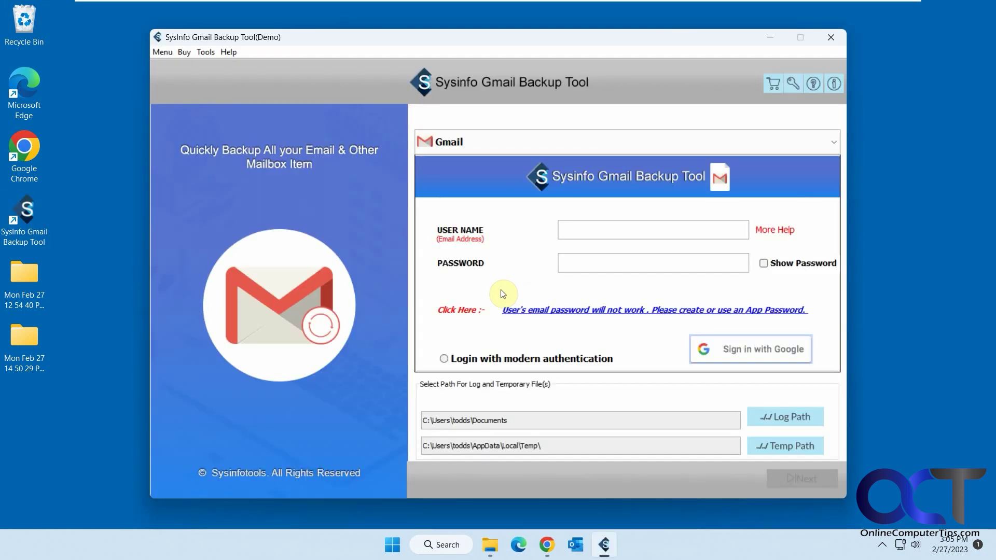
pyautogui.click(512, 358)
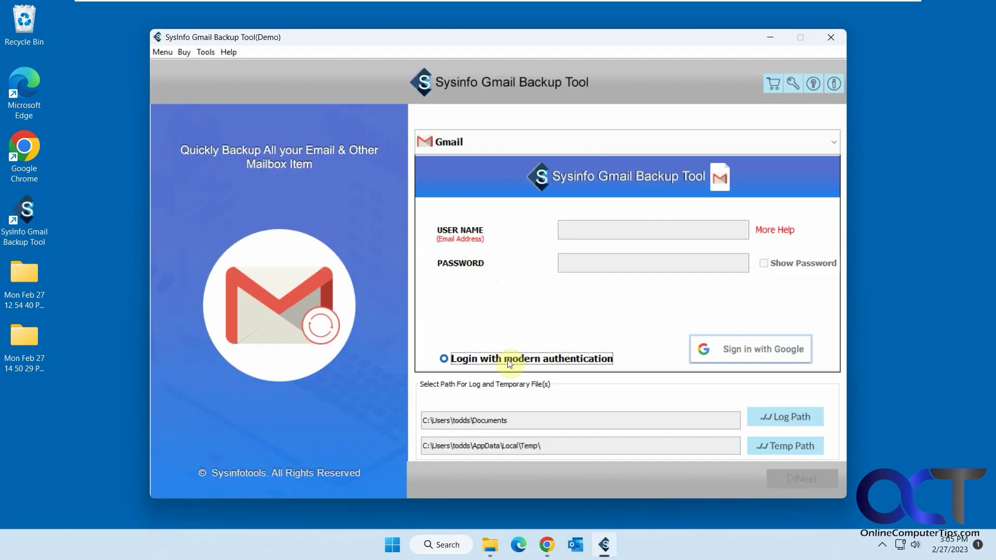
pyautogui.click(739, 353)
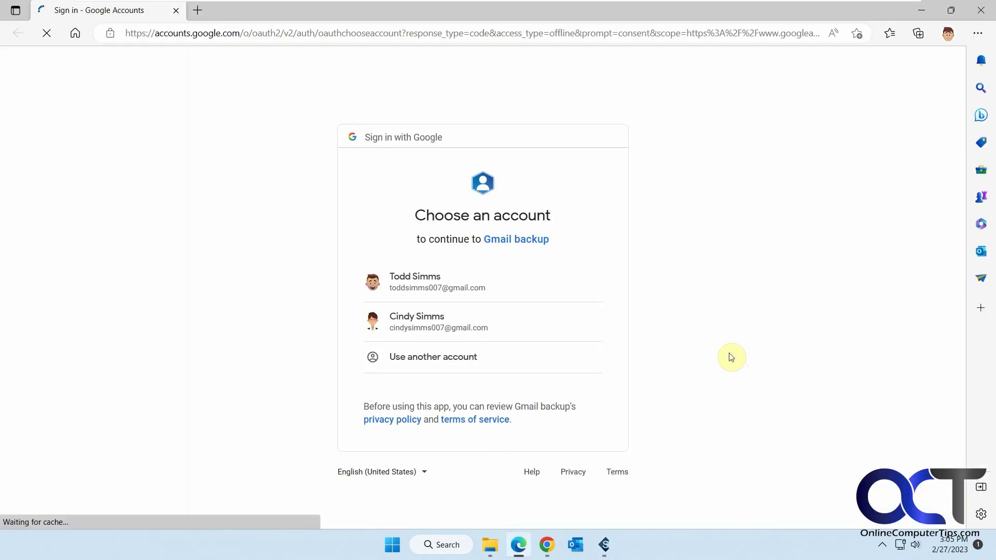
# - Sign in with the chosen Google account, granting Gmail and Google Drive access, then close Edge
pyautogui.click(506, 293)
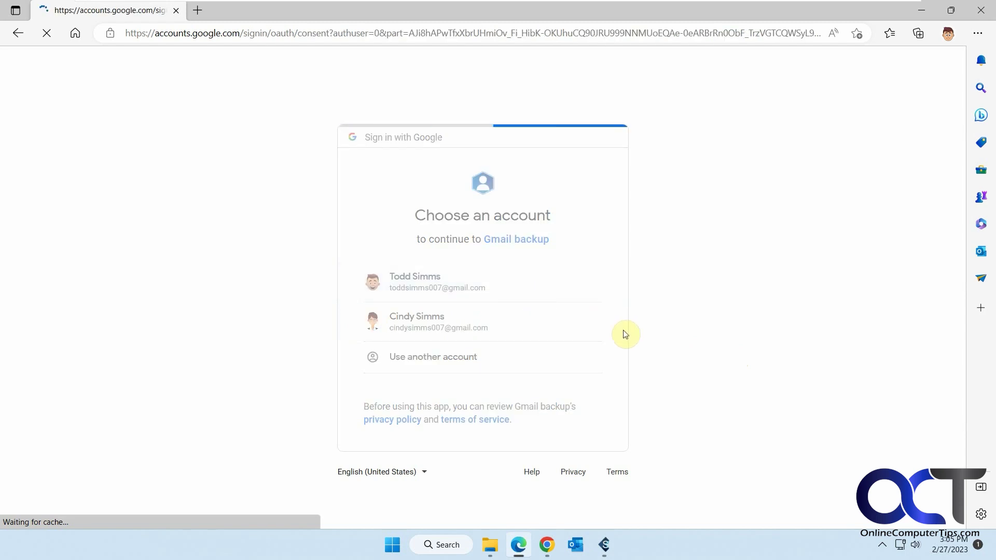
pyautogui.click(589, 274)
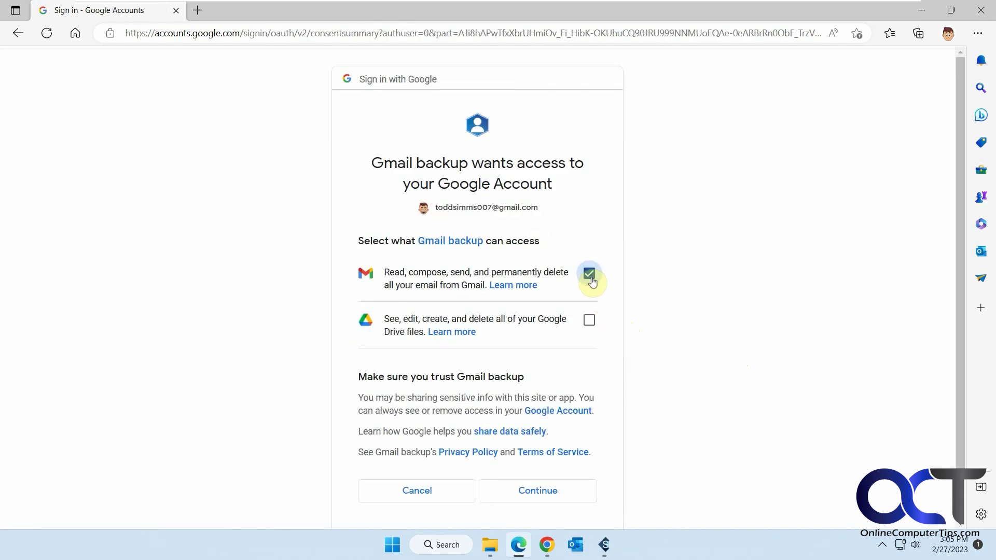
pyautogui.click(589, 321)
pyautogui.click(544, 491)
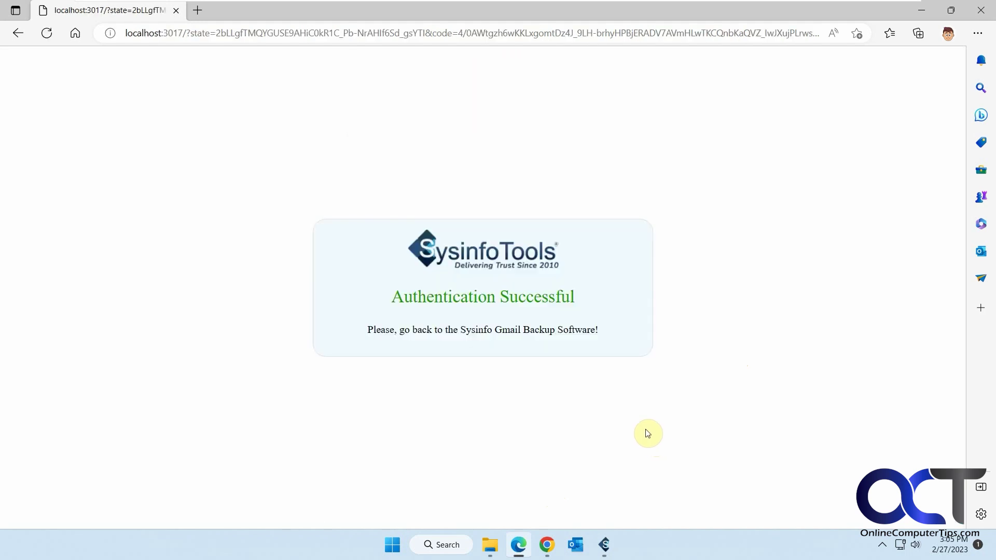
pyautogui.click(981, 11)
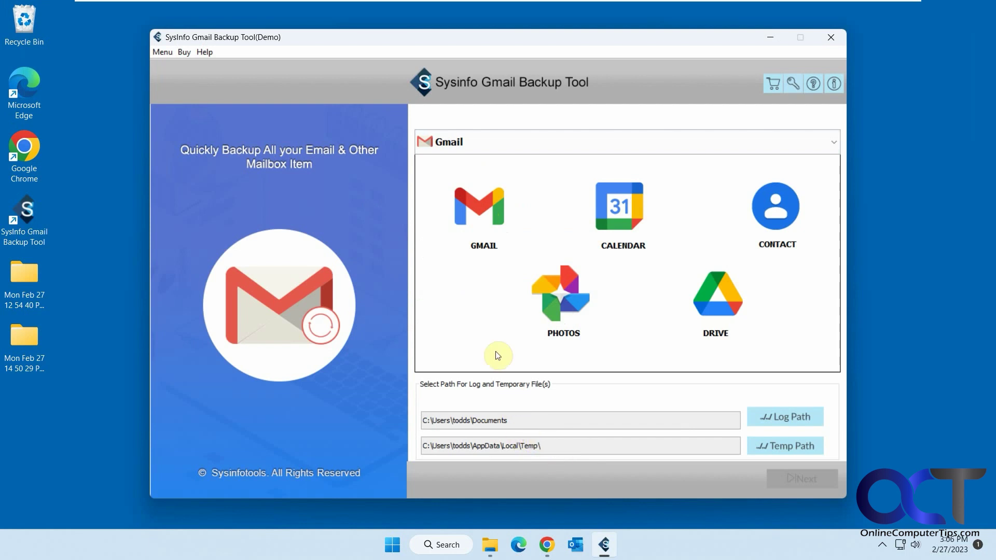
# - Load the Gmail folder tree, tick INBOX and Marketing, and continue to the save options
pyautogui.click(483, 220)
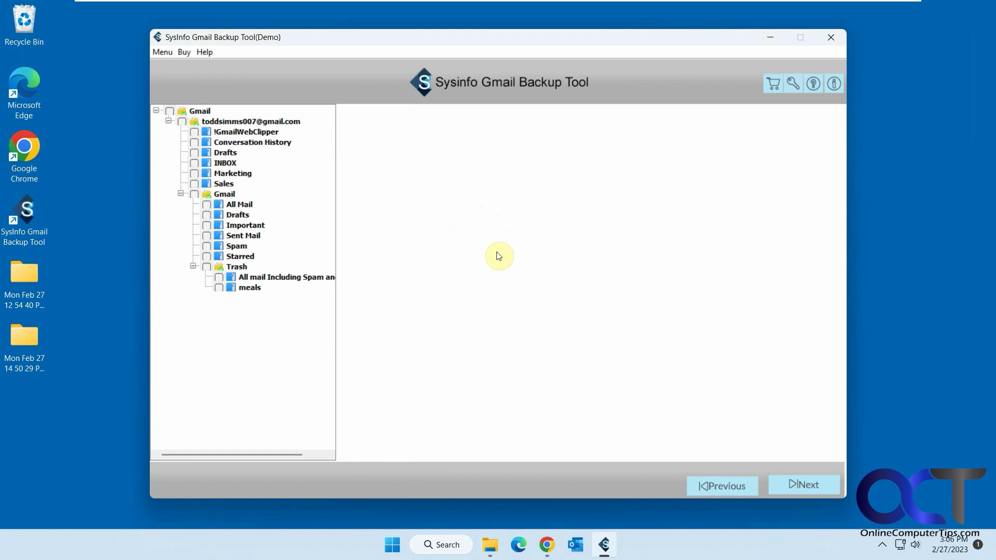
pyautogui.click(194, 163)
pyautogui.click(195, 173)
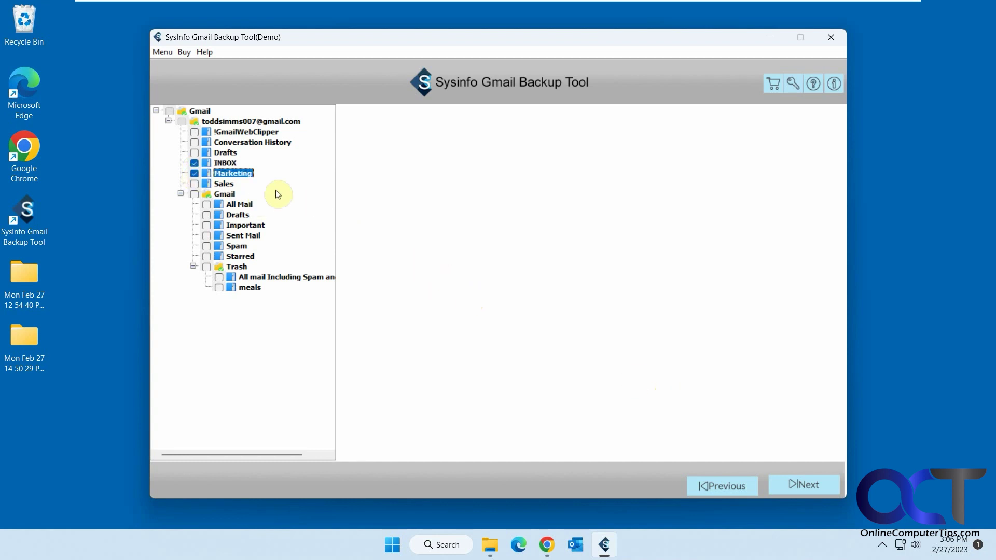
pyautogui.click(810, 488)
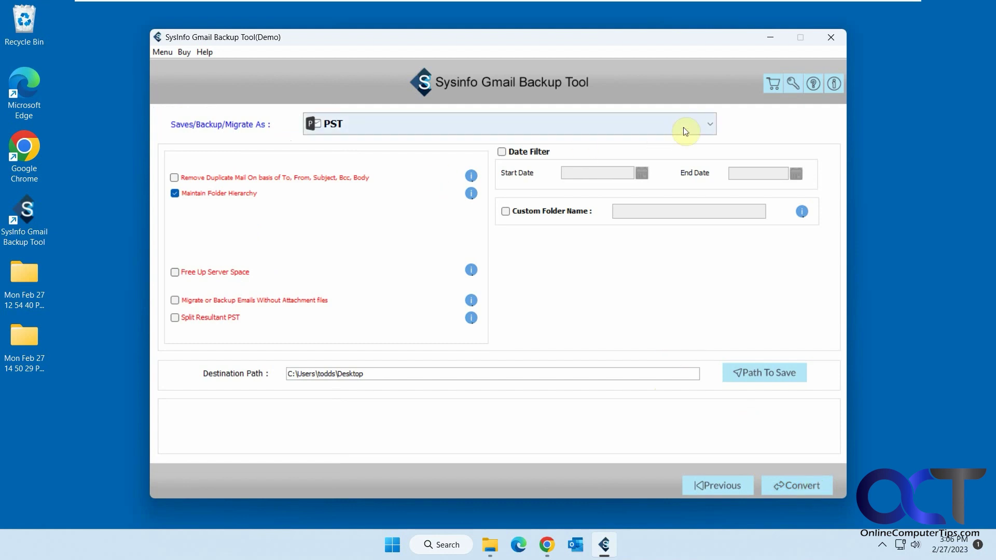
# - Change the Saves/Backup/Migrate As format from PST to DOCX
pyautogui.click(704, 126)
pyautogui.scroll(-10, 548, 209)
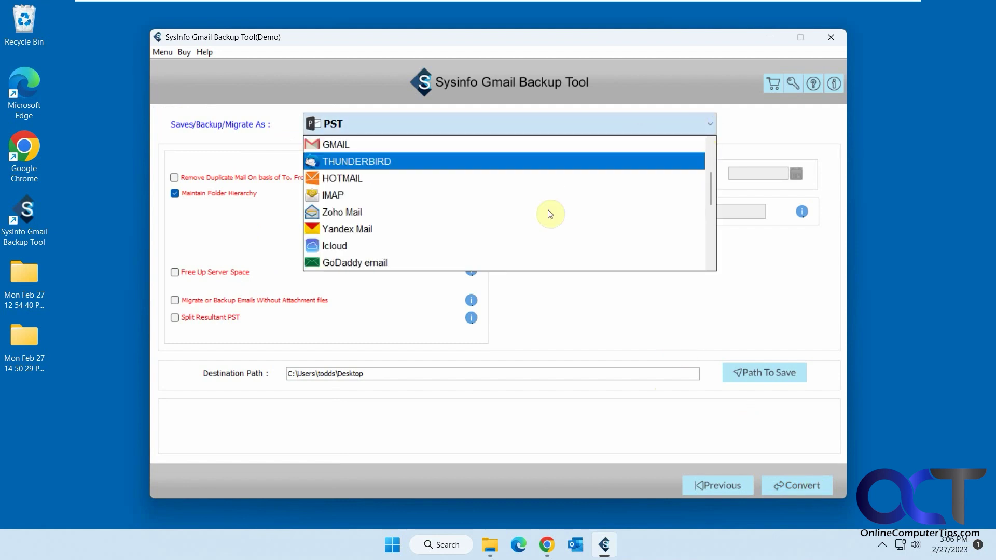
pyautogui.scroll(2, 546, 210)
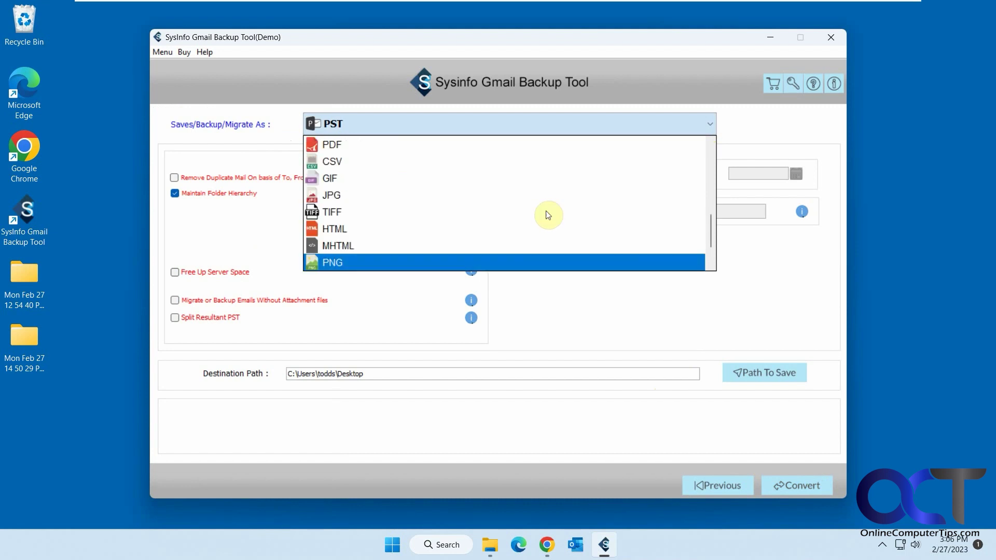
pyautogui.scroll(-1, 546, 211)
pyautogui.scroll(-1, 518, 211)
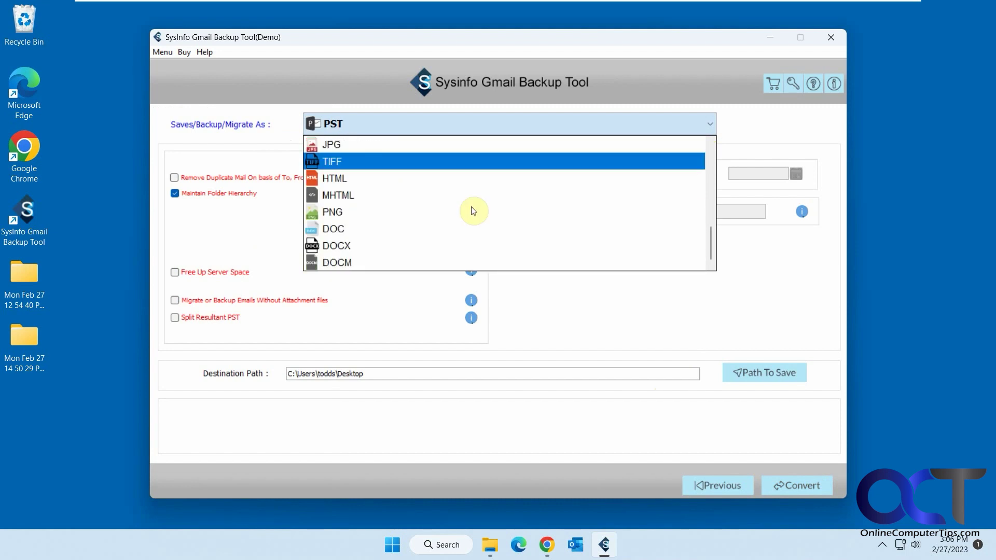
pyautogui.click(426, 246)
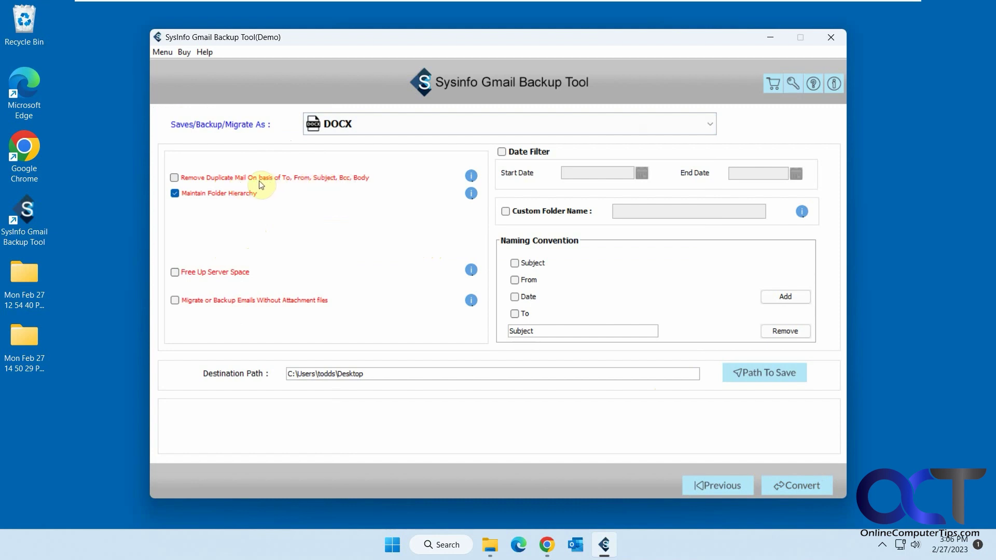
pyautogui.click(709, 125)
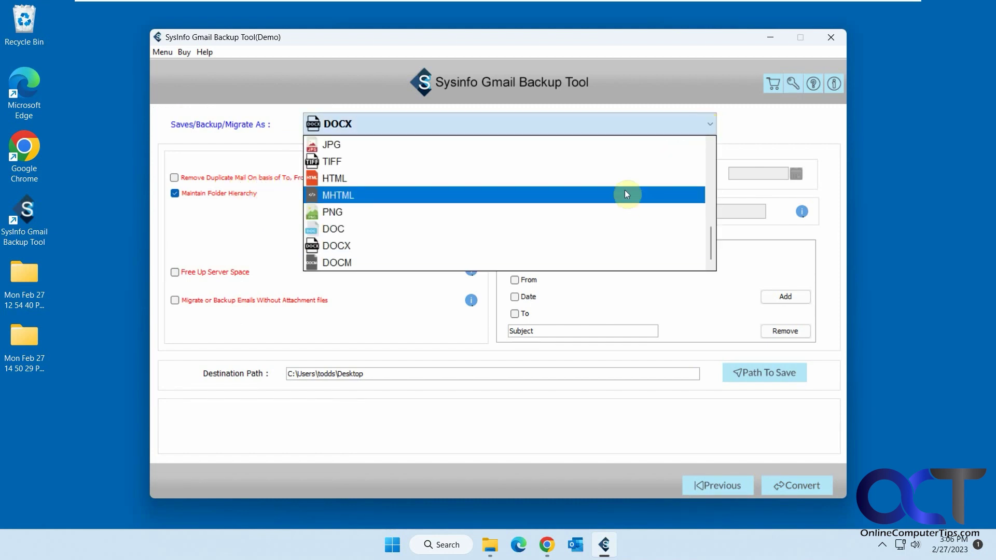
# - Switch the output format to PDF with Save attachment separately ticked, then select the earlier dated export folder
pyautogui.scroll(2, 618, 201)
pyautogui.click(503, 197)
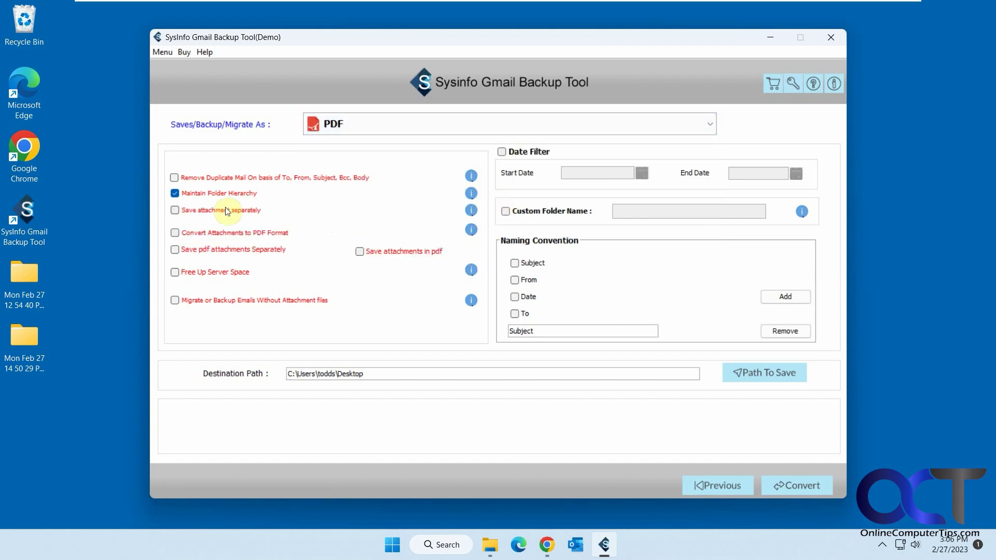
pyautogui.click(175, 210)
pyautogui.click(36, 284)
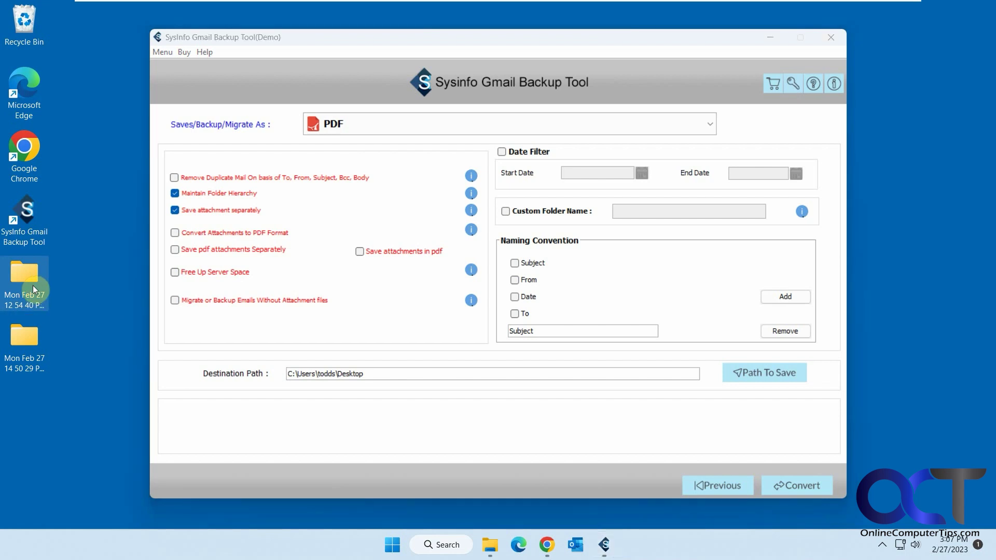
# - In the Mon Feb 27 12 54 40 PST 2023 DOCX export, browse INBOX down to the Here is the file44 attachment folder
pyautogui.doubleClick(32, 285)
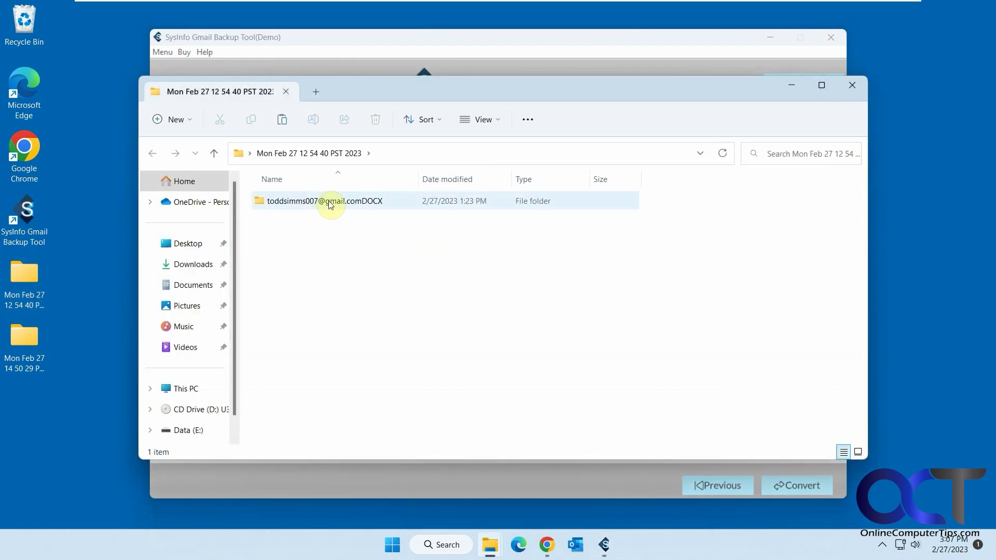
pyautogui.moveTo(371, 207)
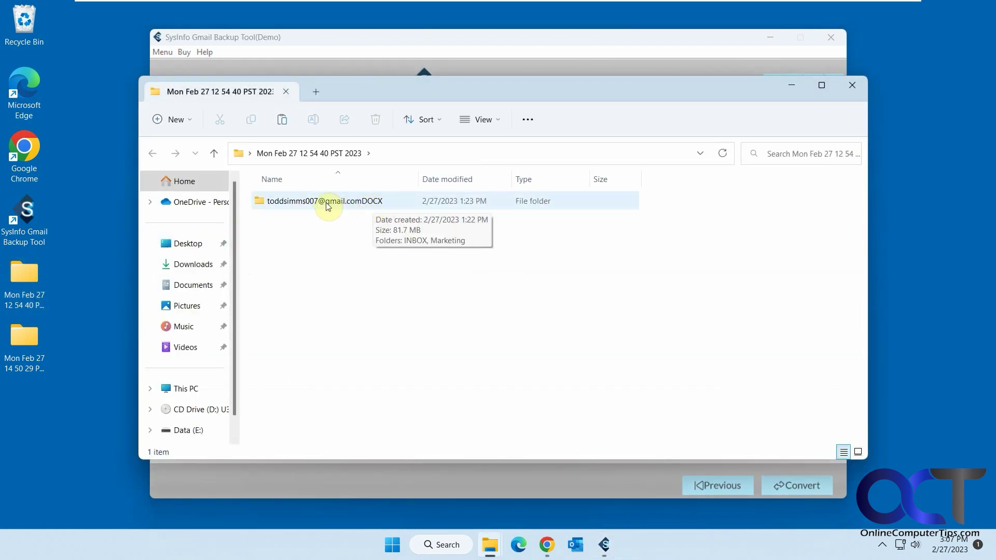
pyautogui.doubleClick(361, 205)
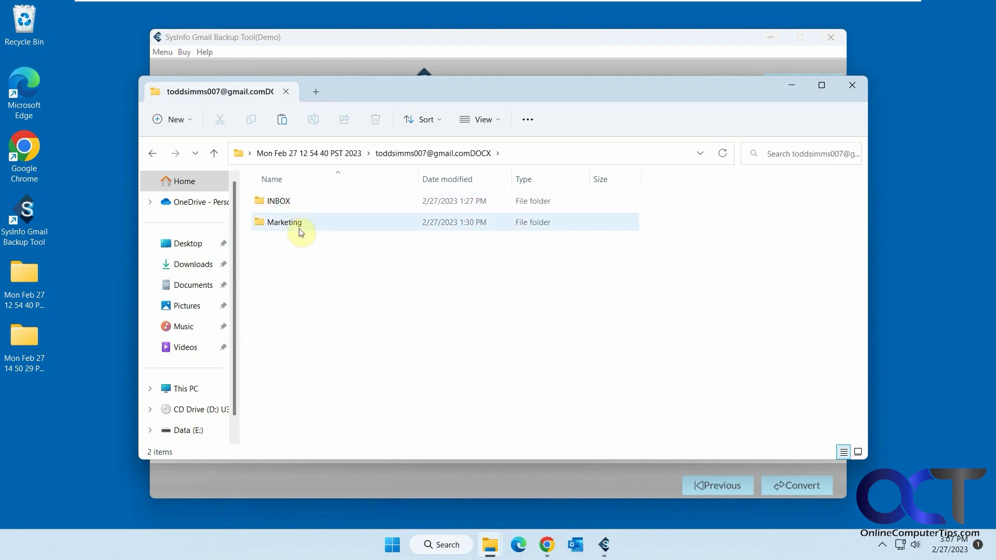
pyautogui.doubleClick(286, 203)
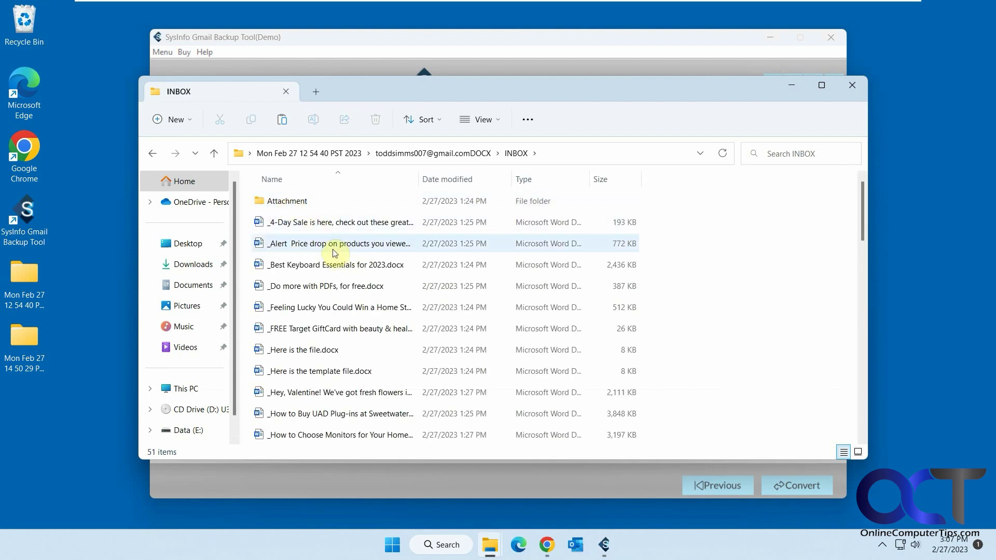
pyautogui.scroll(-3, 333, 252)
pyautogui.scroll(3, 334, 253)
pyautogui.doubleClick(300, 206)
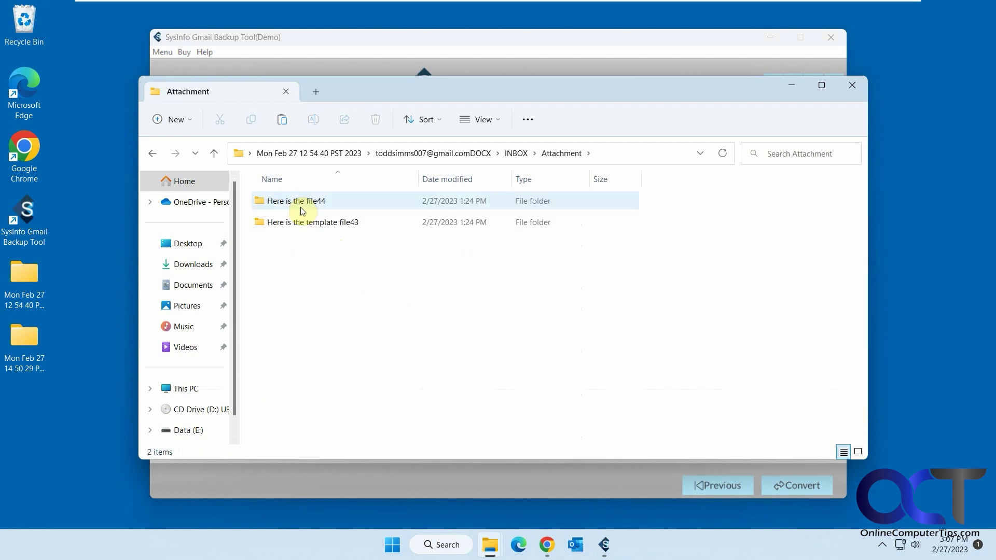
pyautogui.doubleClick(300, 207)
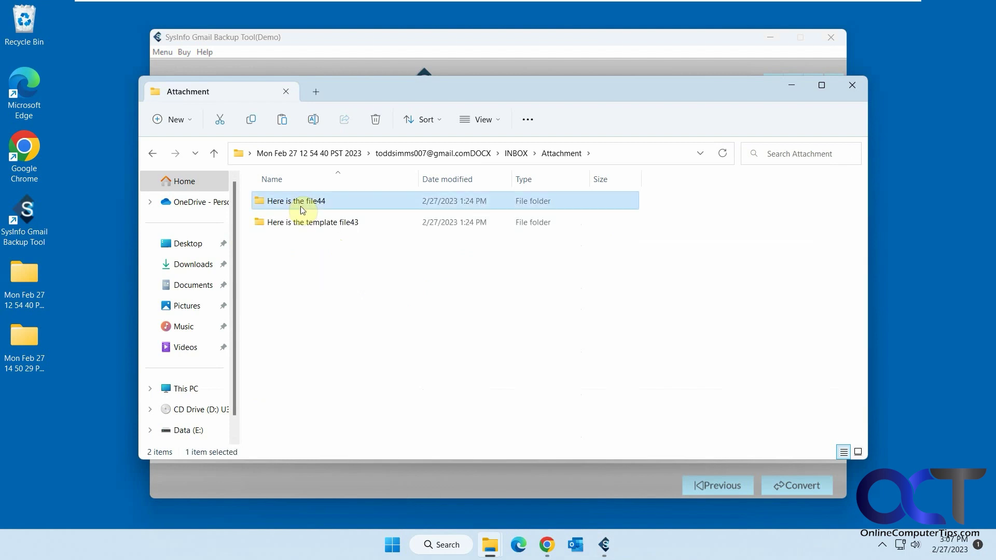
# - Return to INBOX and view _Offers are waiting.docx in Word, then close it
pyautogui.click(153, 153)
pyautogui.click(153, 153)
pyautogui.scroll(-2, 377, 289)
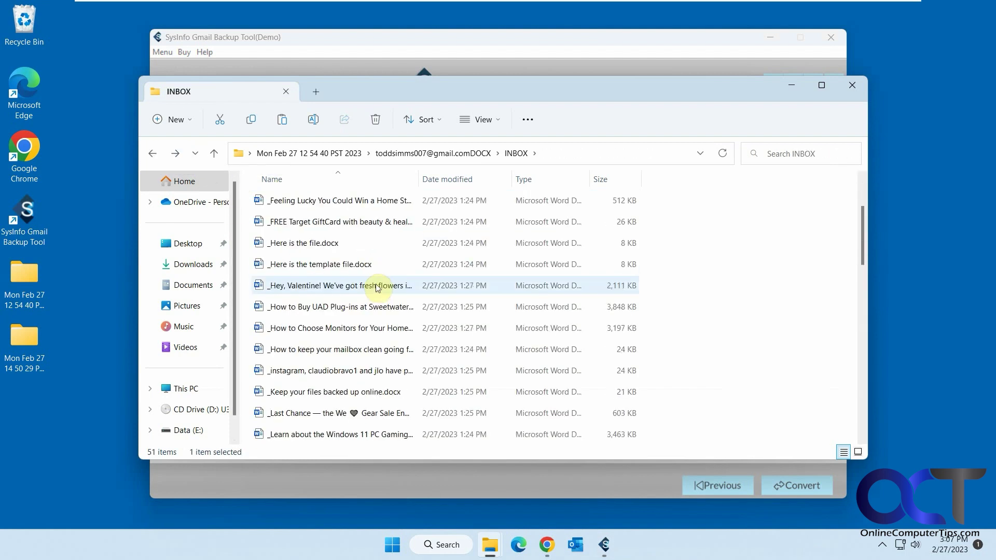
pyautogui.scroll(-5, 378, 288)
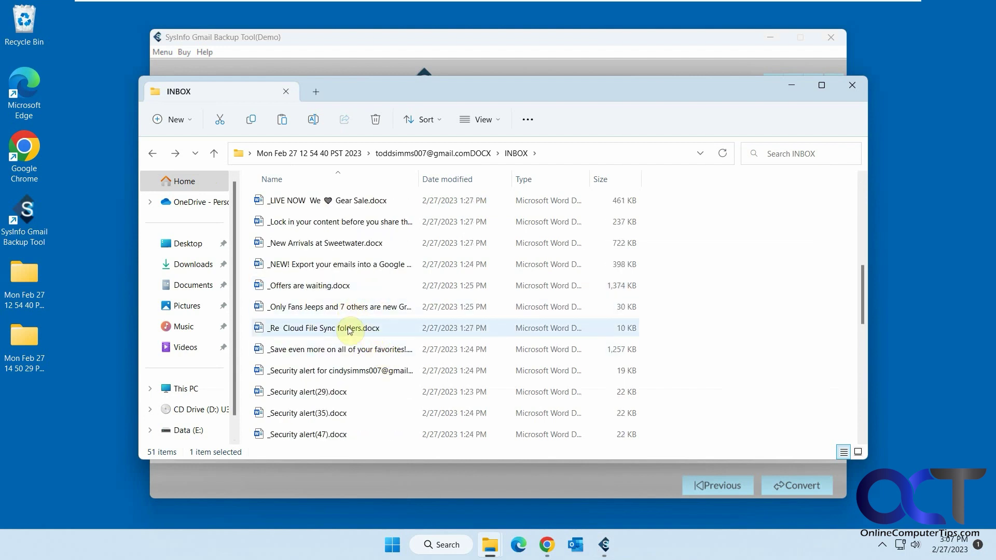
pyautogui.click(342, 286)
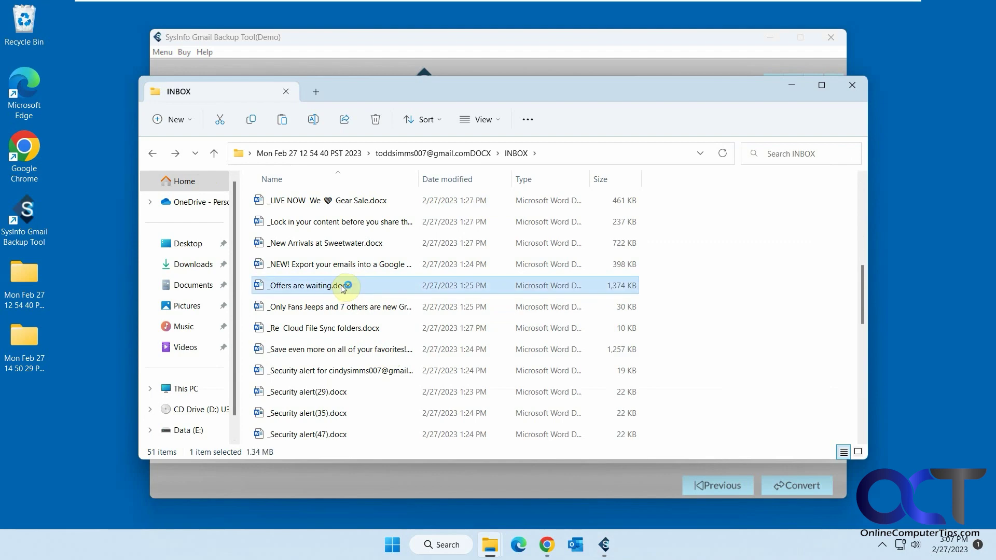
pyautogui.doubleClick(343, 287)
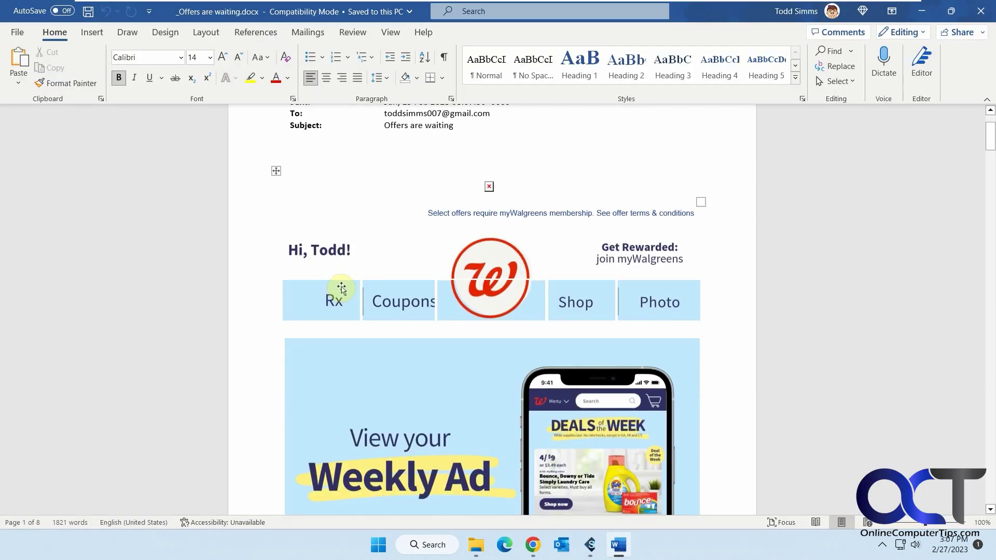
pyautogui.click(980, 10)
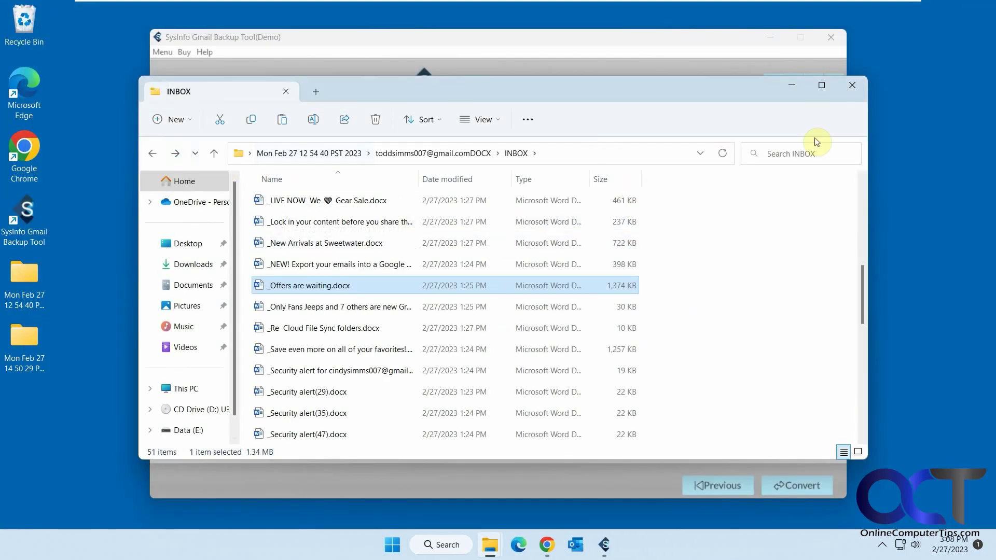
# - Open the Mon Feb 27 14 50 29 PST 2023 export's INBOX and view _New Arrivals at Sweetwater.pdf
pyautogui.click(852, 86)
pyautogui.doubleClick(33, 343)
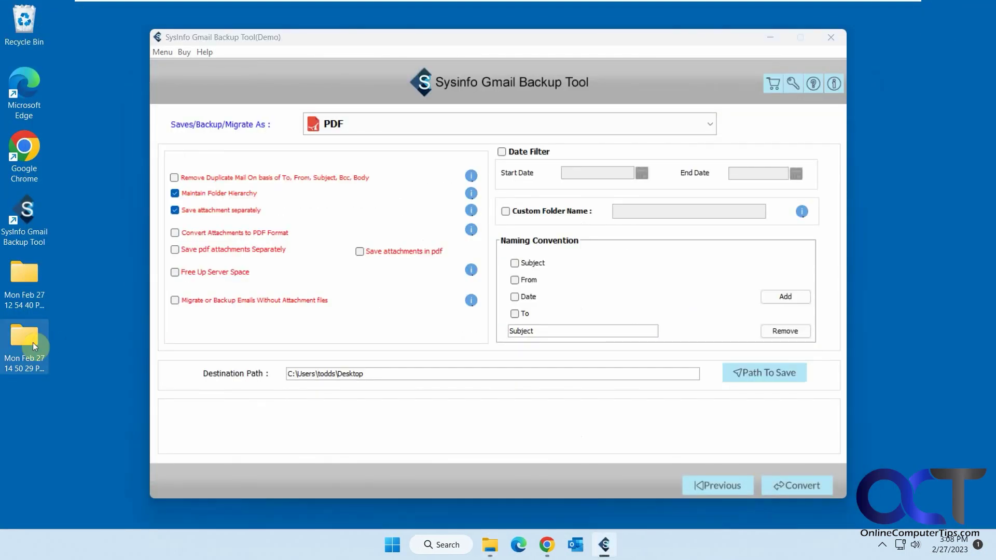
pyautogui.doubleClick(328, 203)
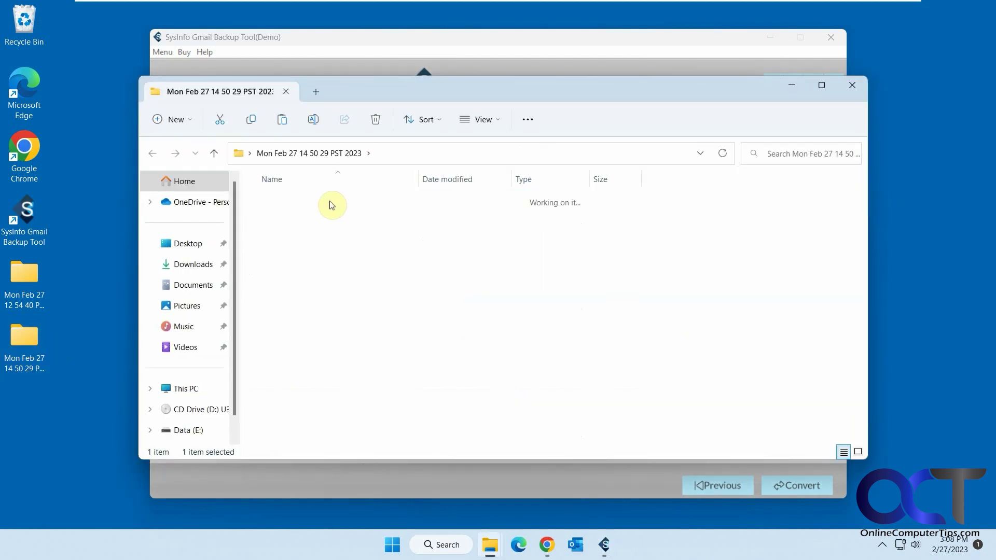
pyautogui.doubleClick(294, 203)
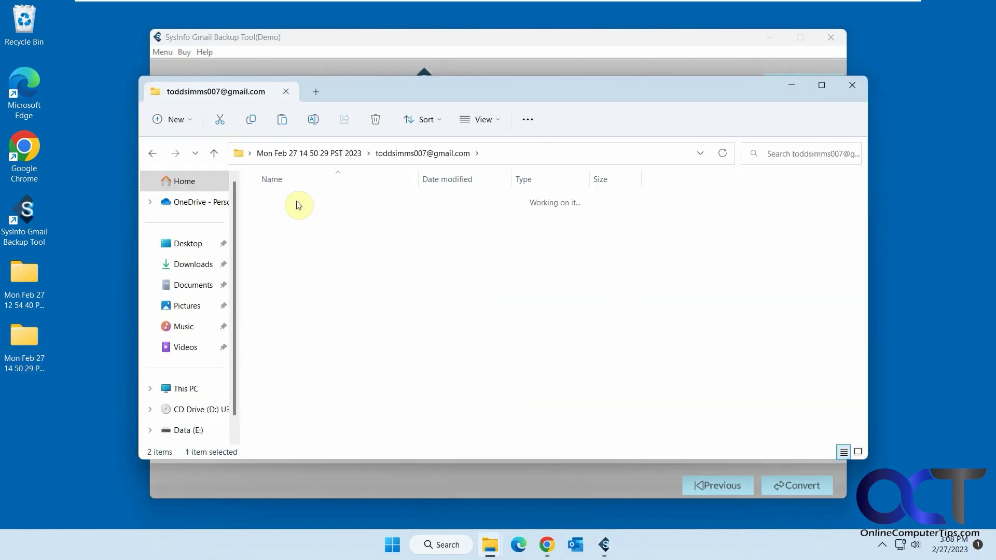
pyautogui.scroll(-4, 347, 280)
pyautogui.scroll(-1, 347, 280)
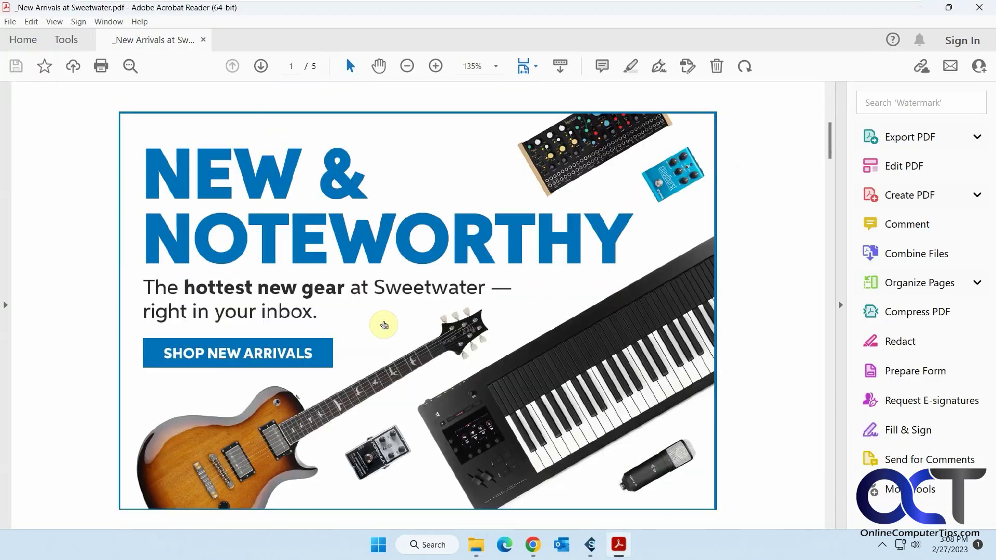
pyautogui.scroll(-5, 384, 326)
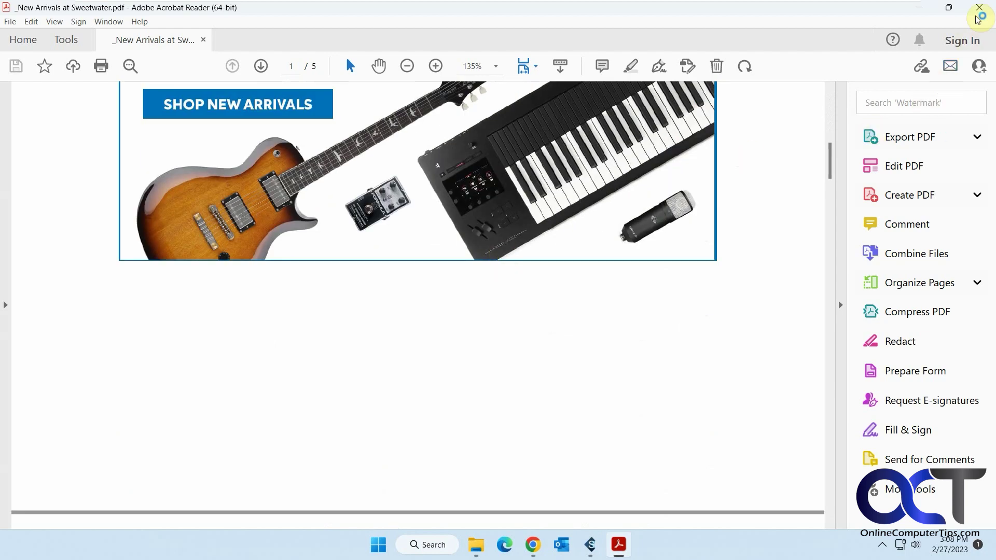
pyautogui.click(977, 11)
# - Inspect the PowerPoint slideshow28, template file45 and file46 attachment folders, then close File Explorer
pyautogui.scroll(5, 379, 285)
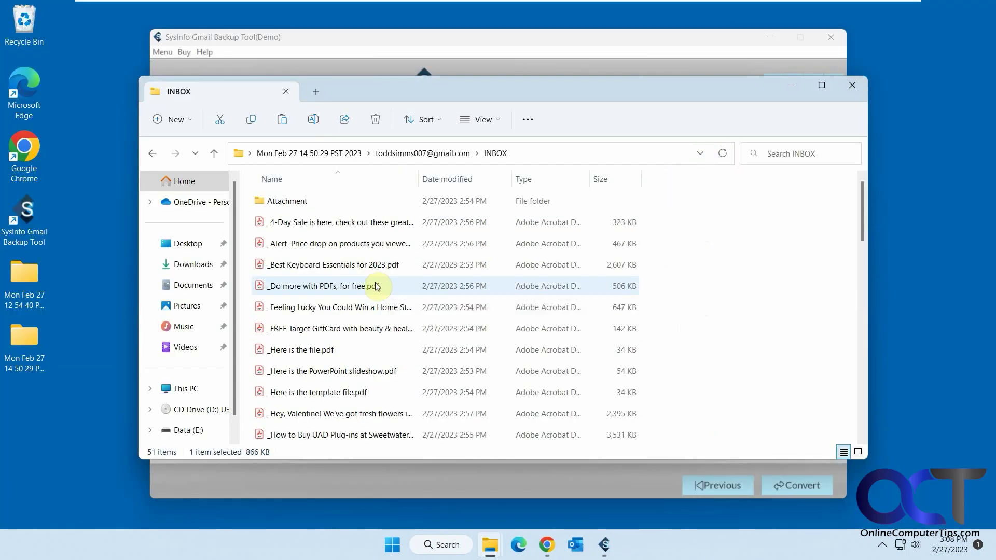
pyautogui.doubleClick(287, 201)
pyautogui.doubleClick(325, 225)
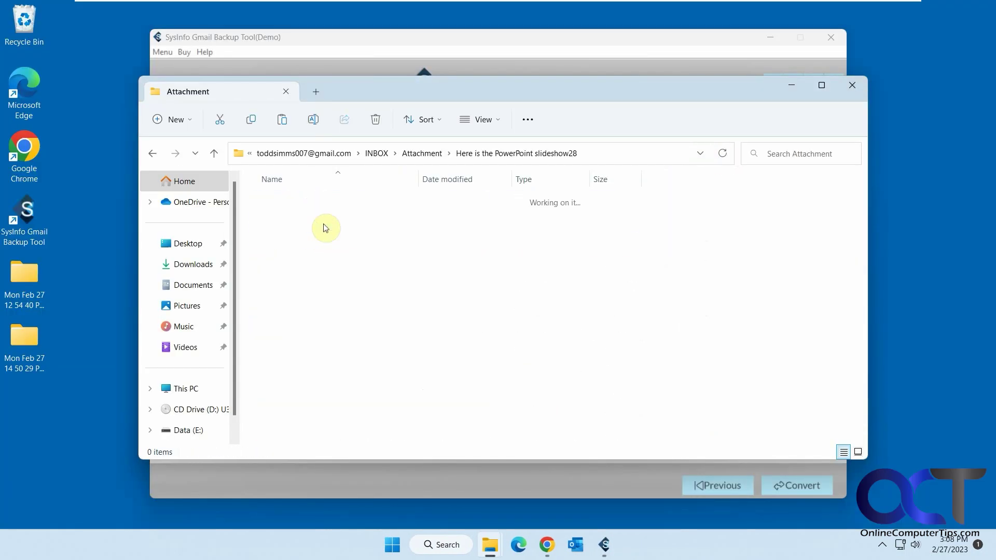
pyautogui.click(153, 154)
pyautogui.click(289, 243)
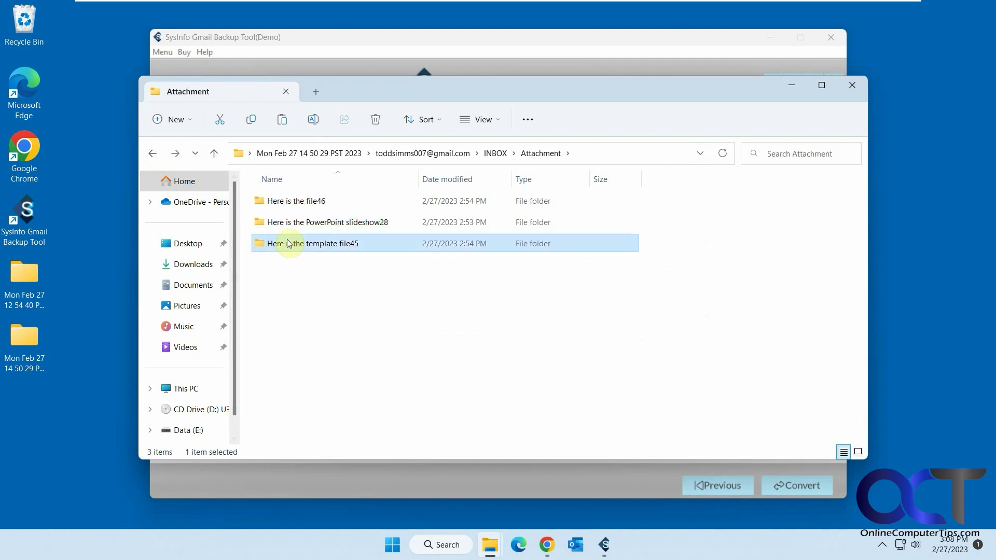
pyautogui.doubleClick(289, 244)
pyautogui.click(152, 153)
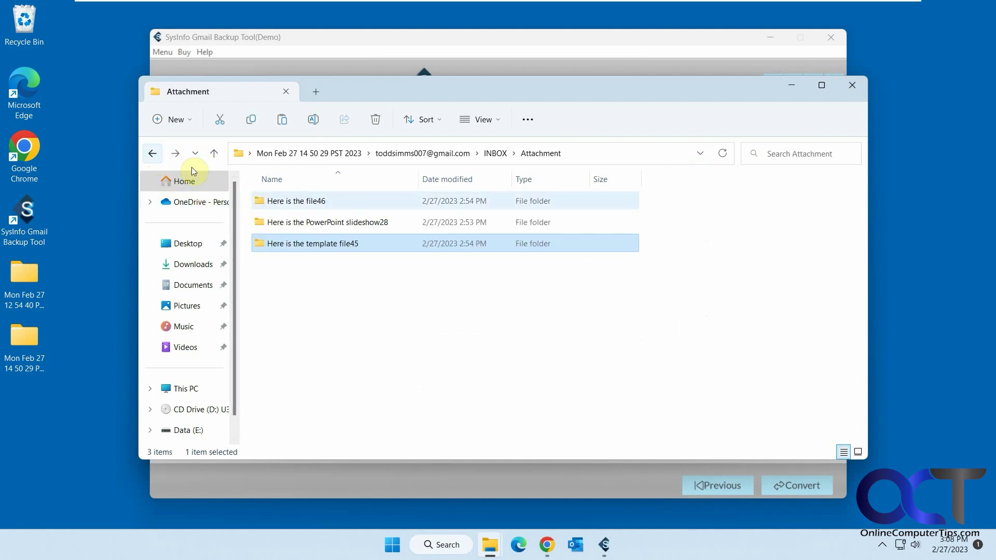
pyautogui.doubleClick(301, 202)
pyautogui.click(153, 154)
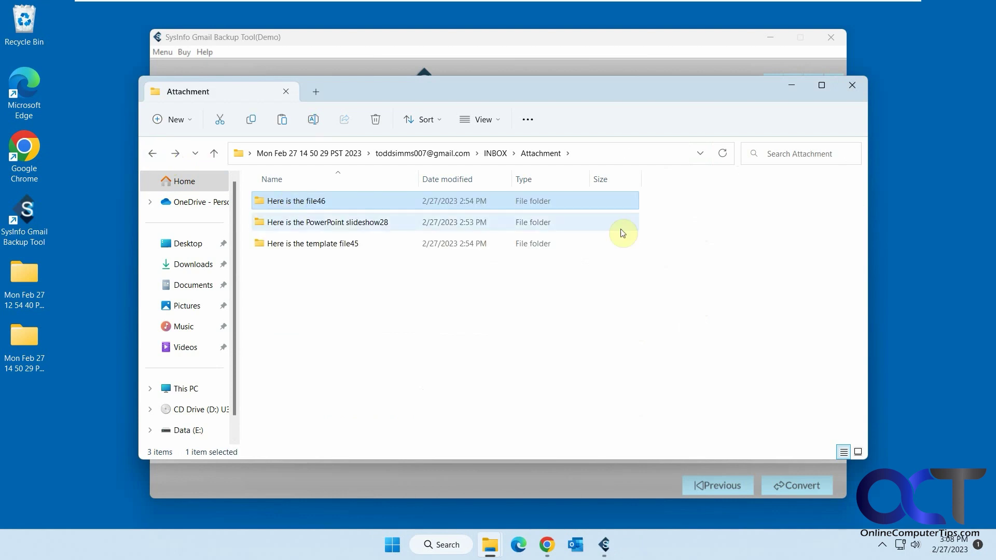
pyautogui.click(852, 87)
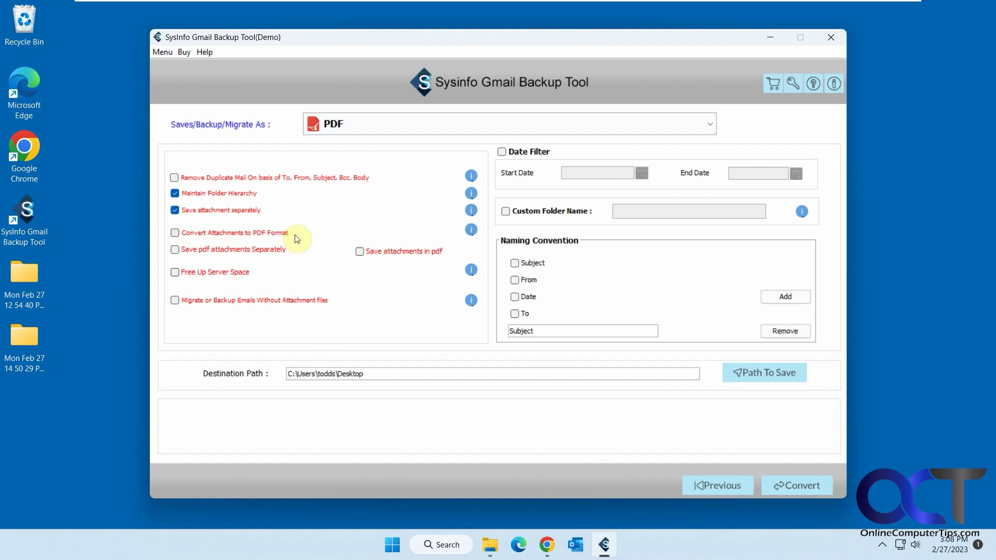
pyautogui.click(395, 124)
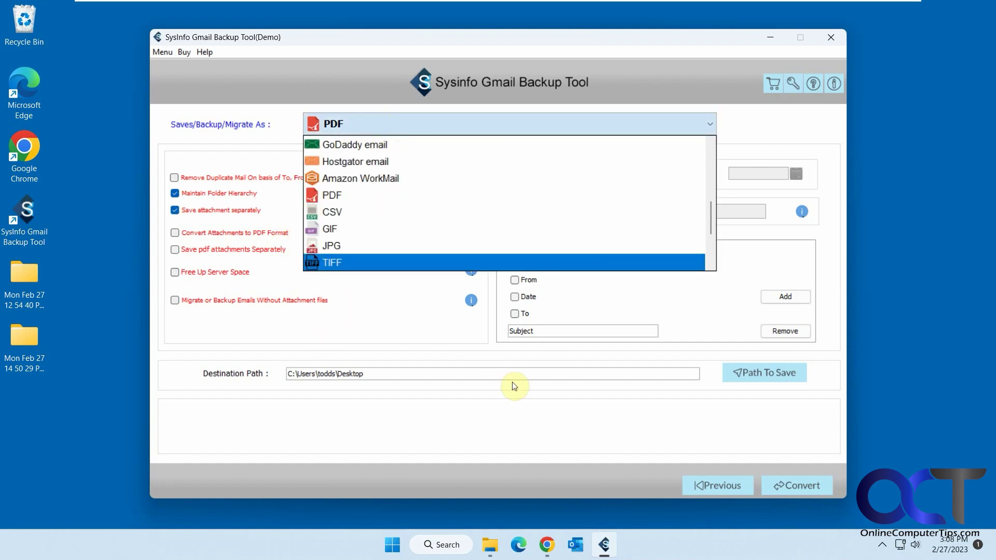
pyautogui.click(541, 422)
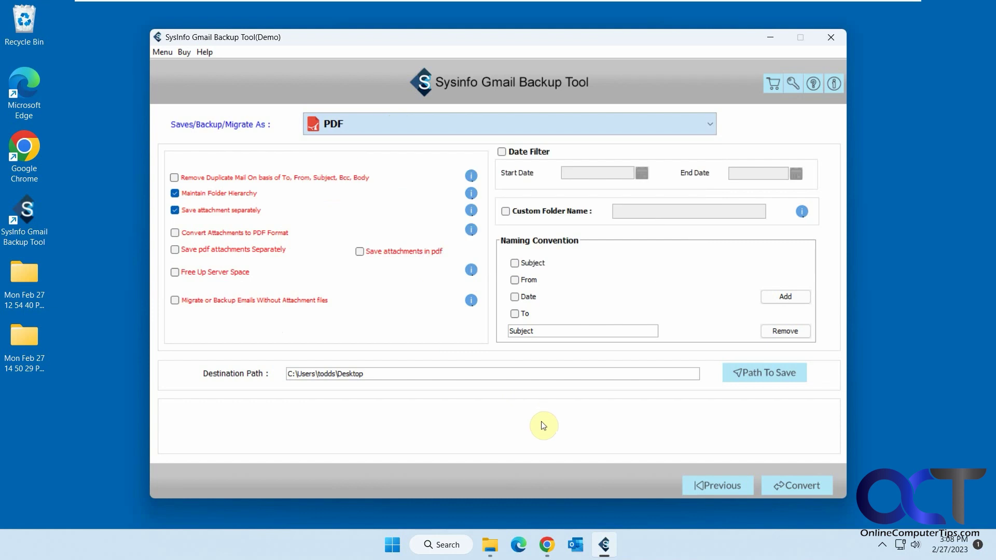